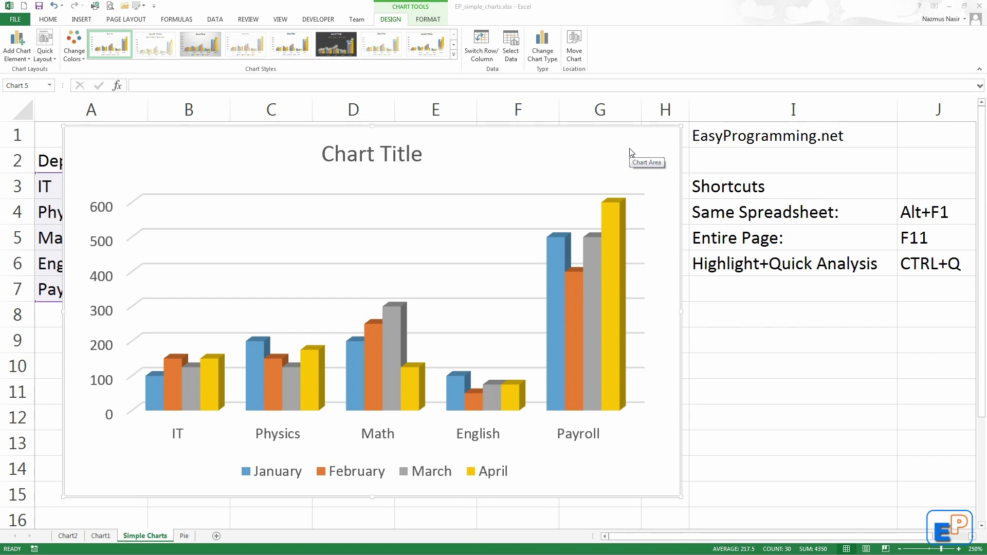
Step: Select the 3-D column chart so it can be dragged beside the department table
left_click(465, 152)
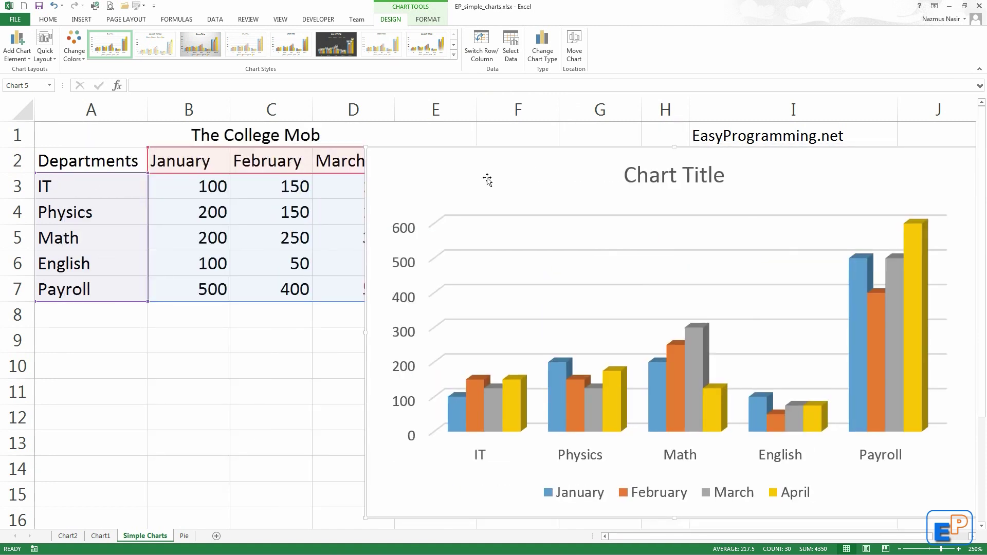
Step: Undo the chart move and glance at the Select Data source settings unchanged
key("ctrl+z")
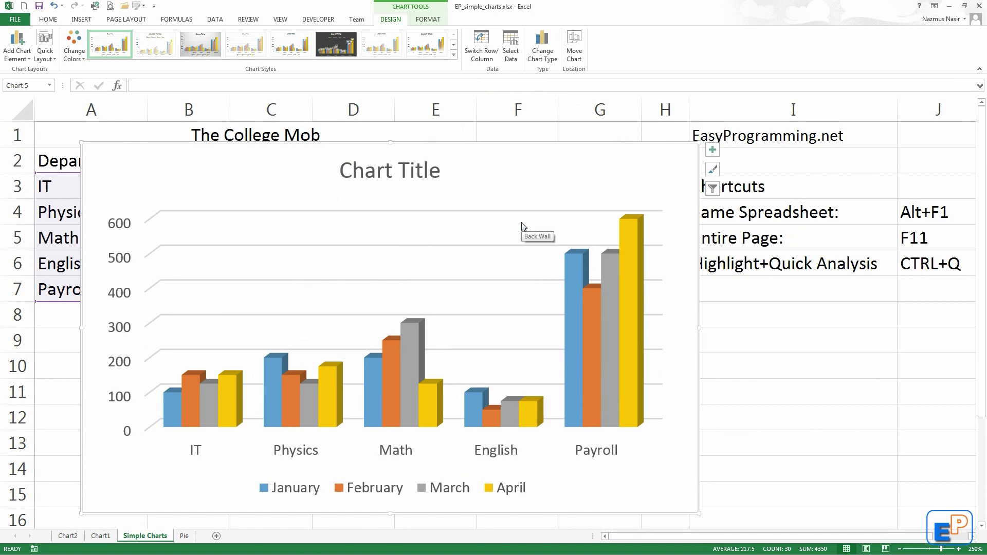
left_click(510, 61)
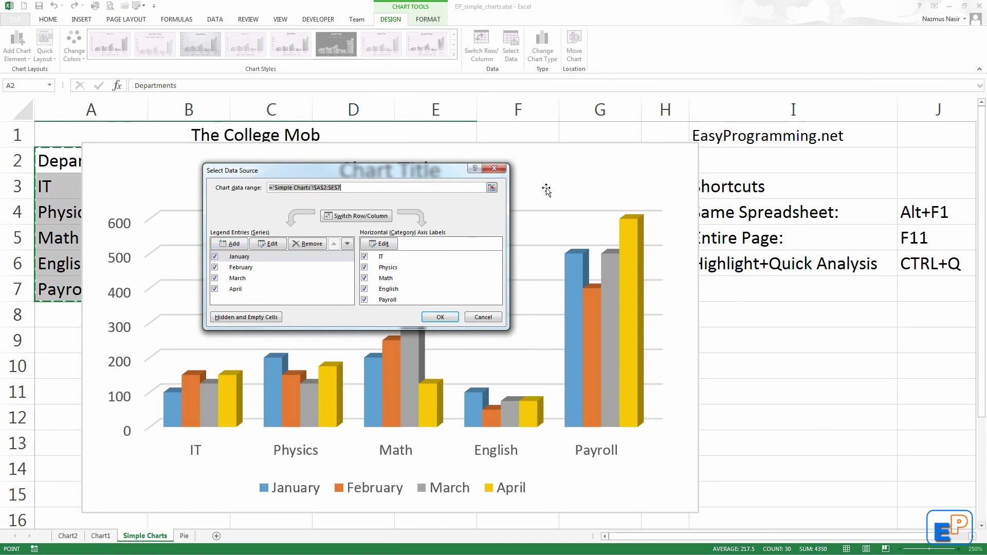
left_click(492, 170)
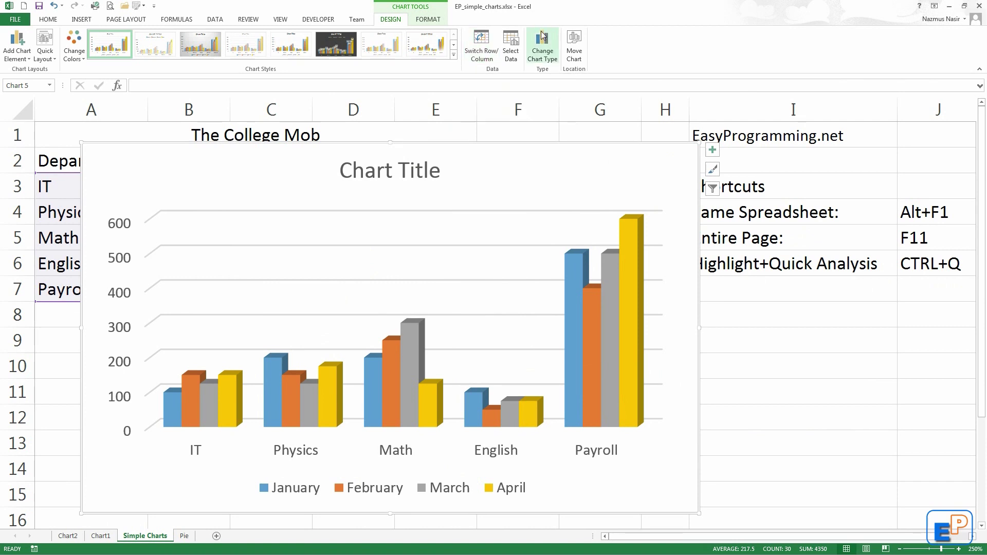
Step: Toggle Switch Row/Column repeatedly between months and departments as categories
left_click(480, 54)
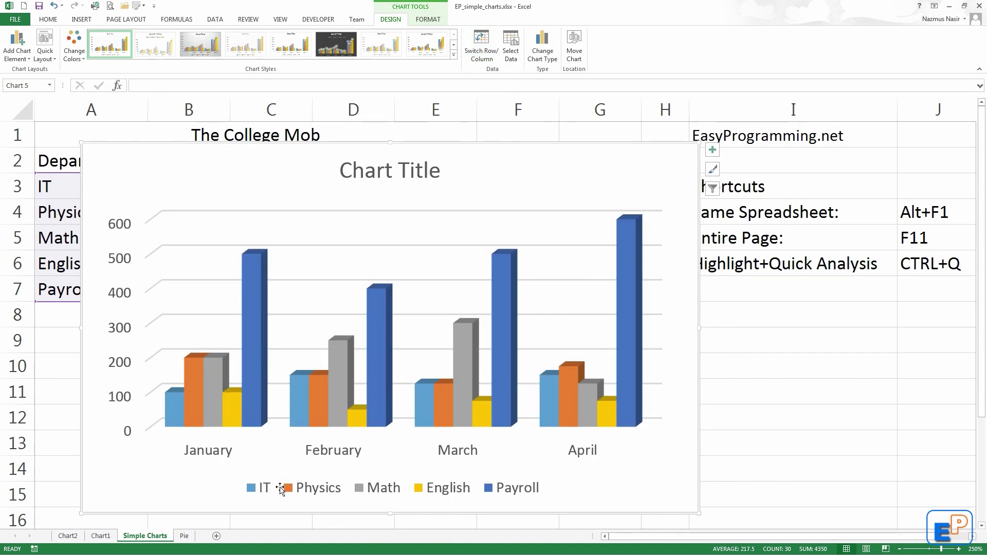
left_click(273, 487)
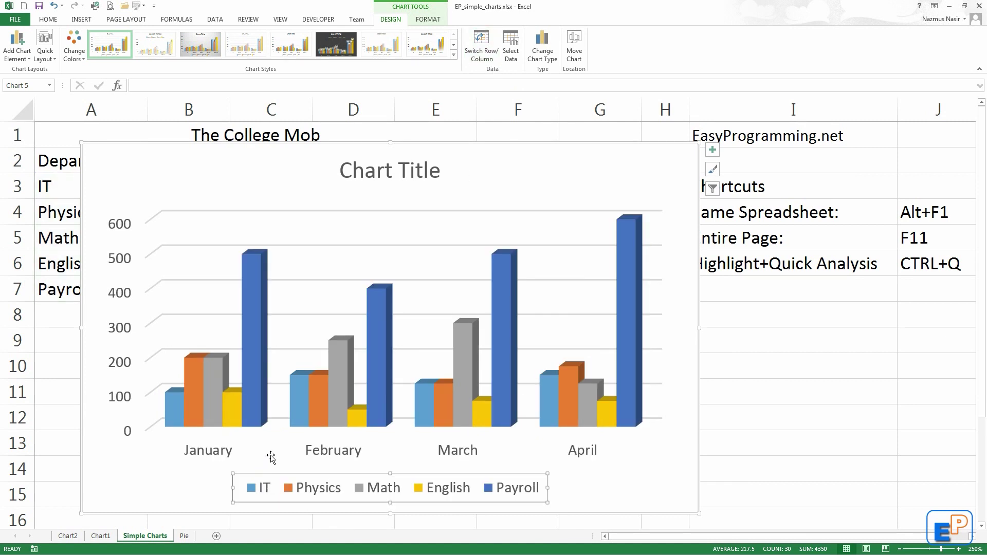
left_click(269, 453)
left_click(483, 47)
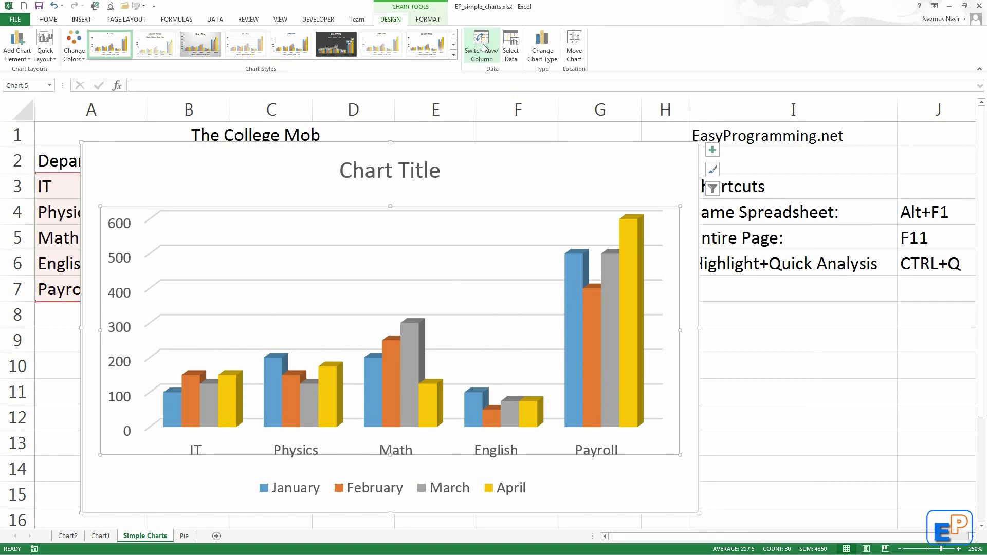
left_click(483, 48)
left_click(484, 48)
left_click(484, 48)
left_click(484, 48)
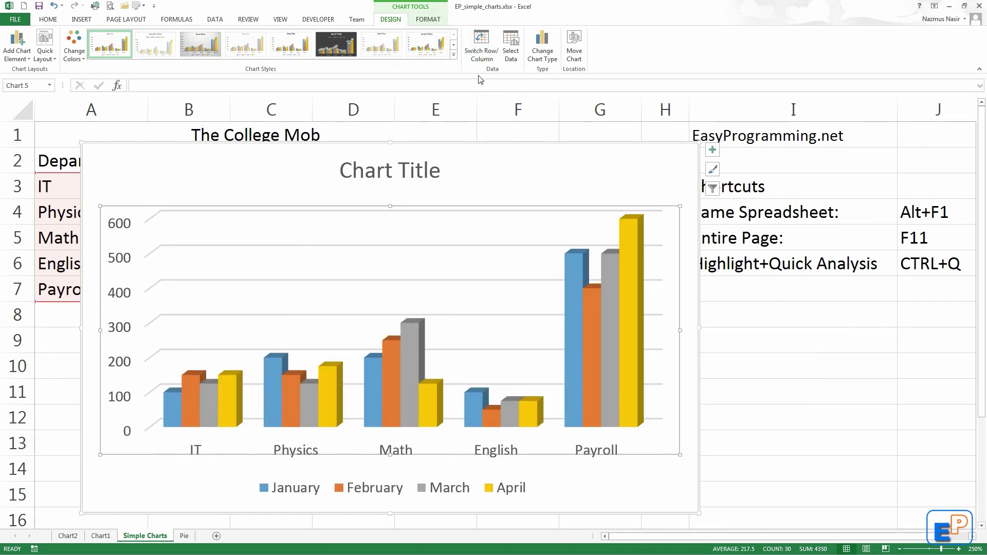
Step: In Select Data, swap series and categories back and forth, then cancel
left_click(551, 172)
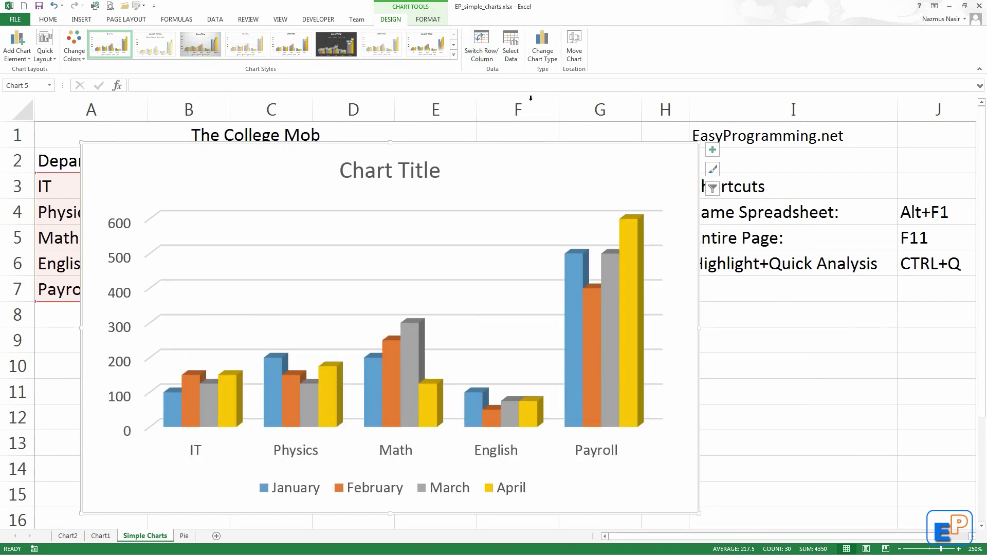
left_click(511, 51)
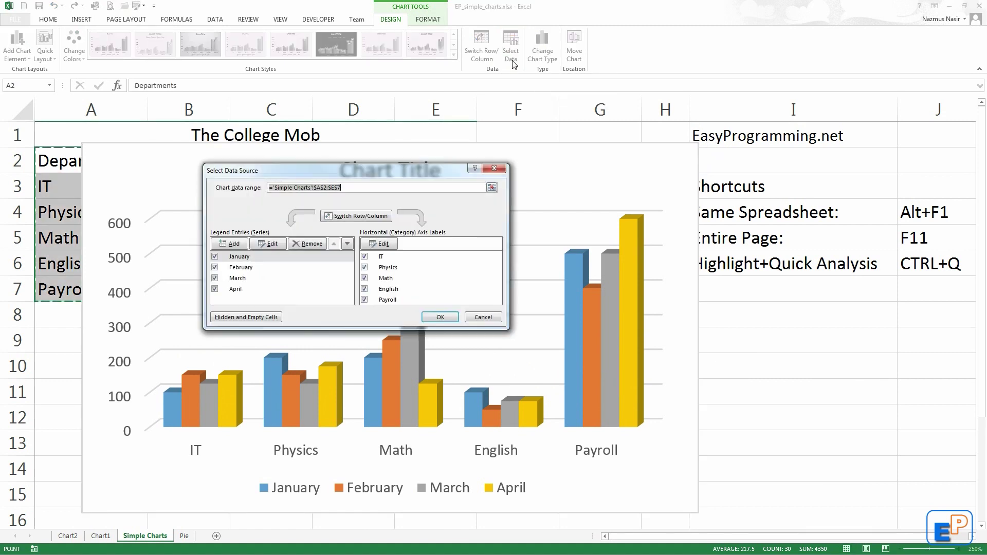
left_click(360, 215)
left_click(360, 216)
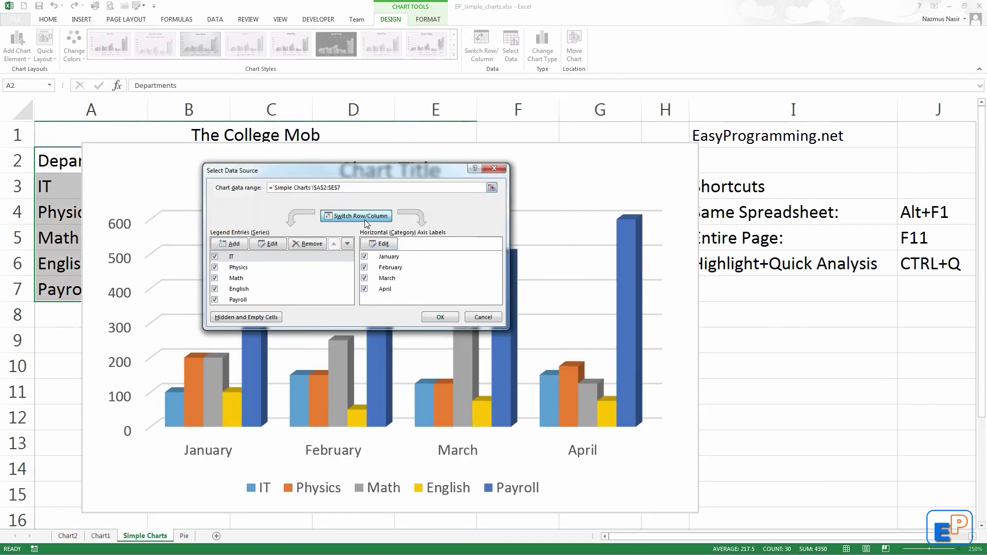
left_click(362, 216)
left_click(362, 216)
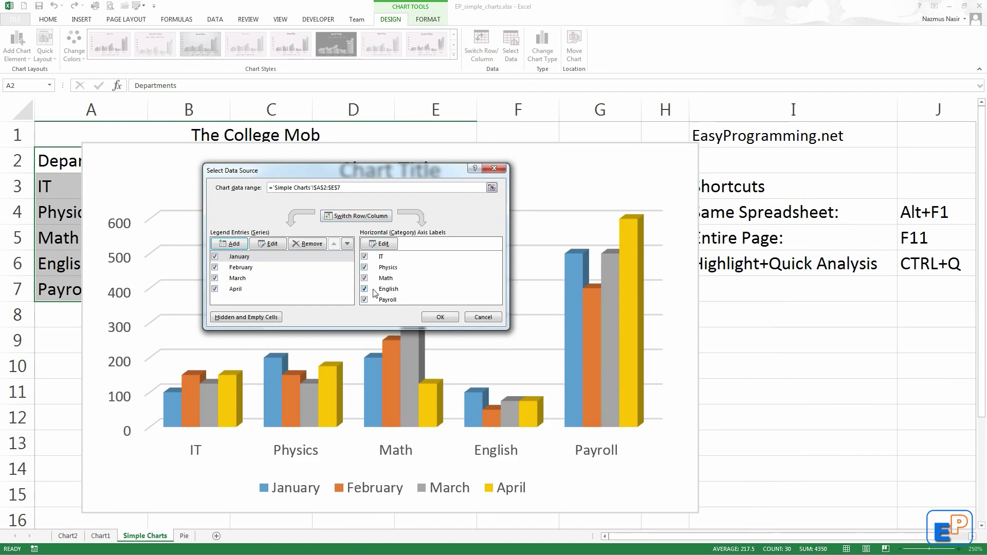
left_click(485, 318)
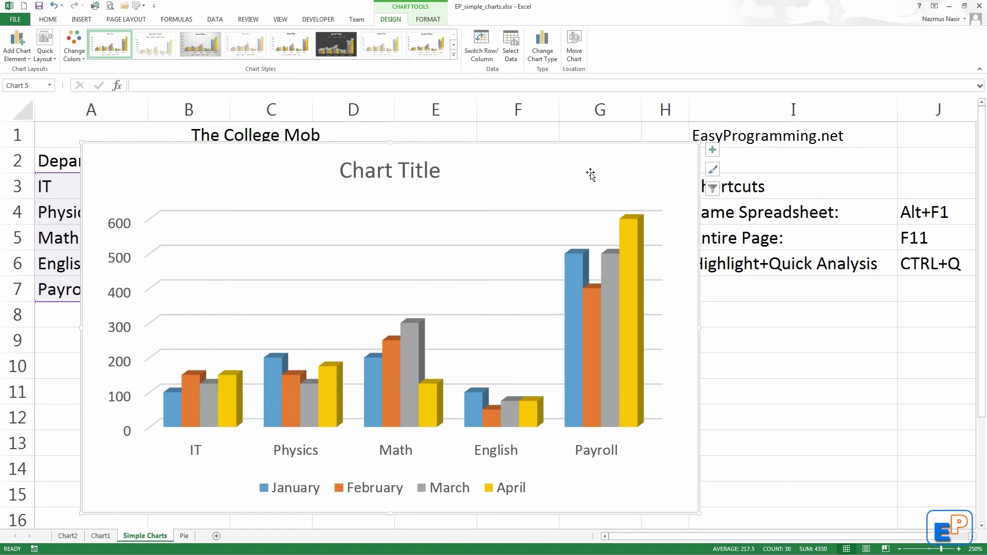
right_click(545, 169)
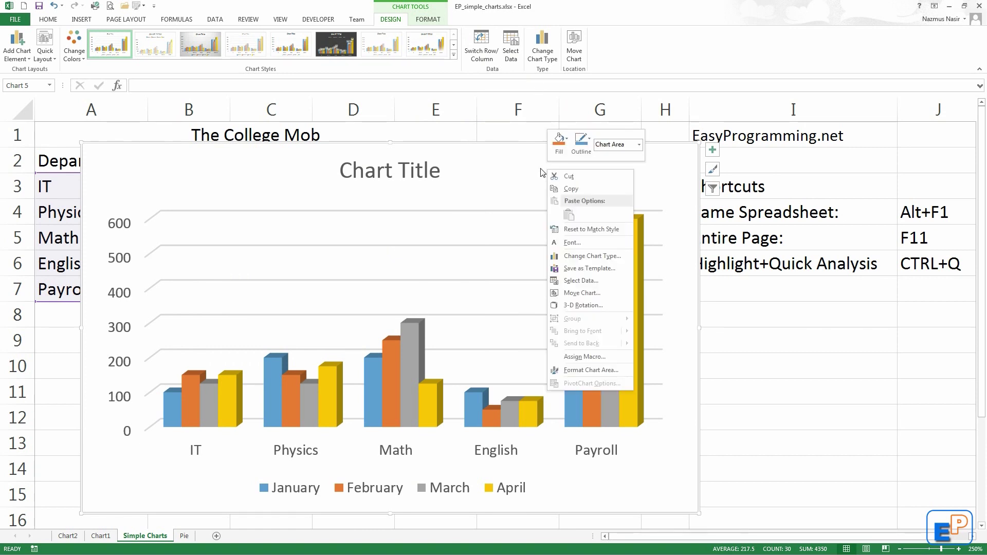
left_click(596, 257)
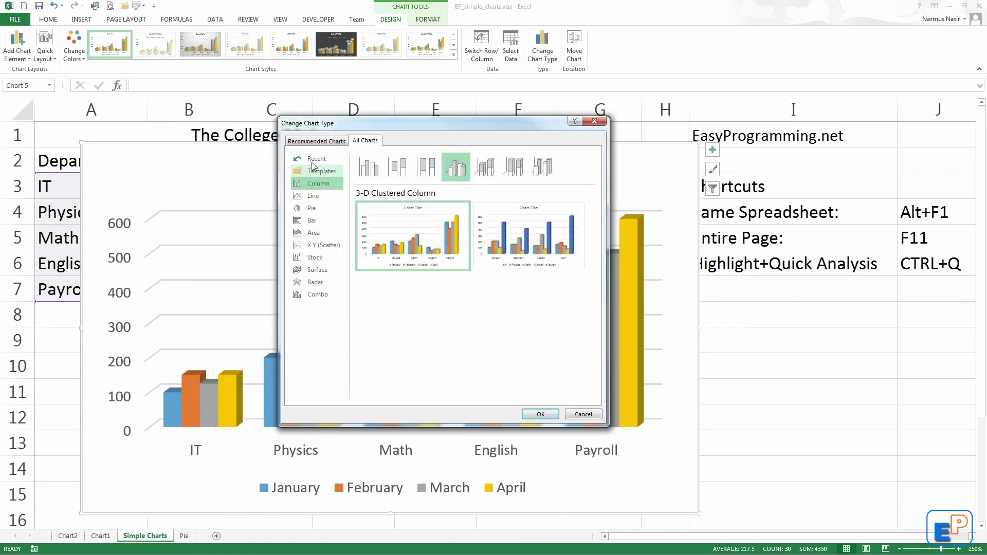
left_click(596, 121)
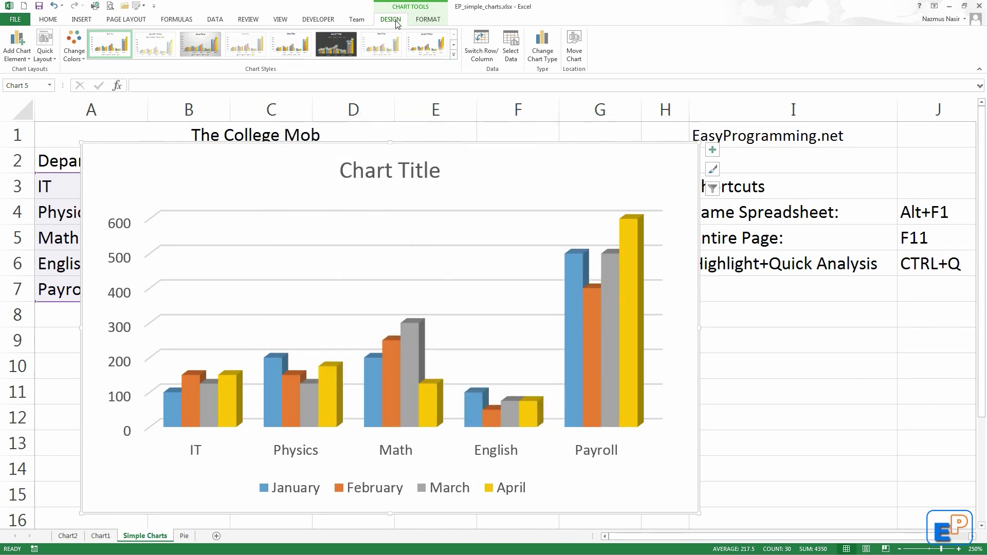
left_click(542, 47)
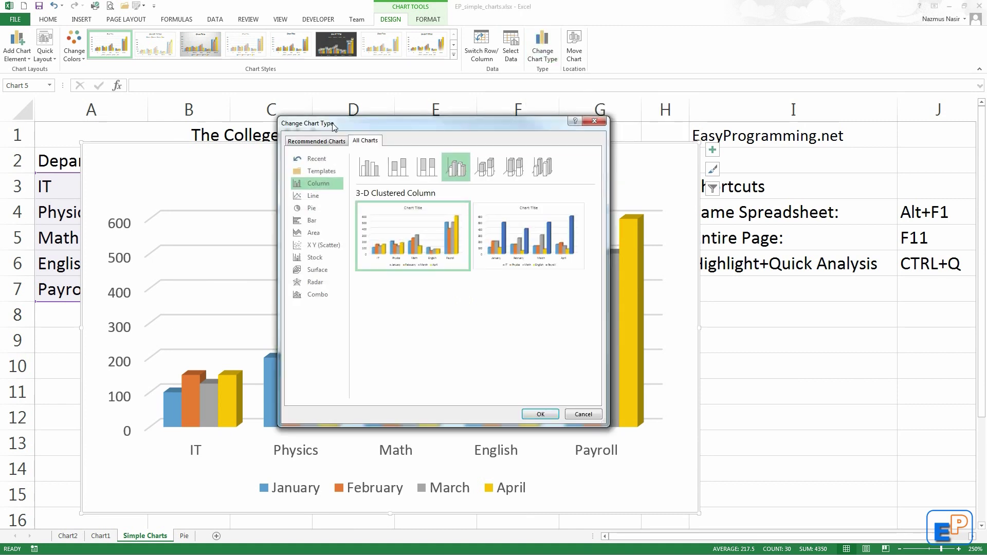
left_click(333, 142)
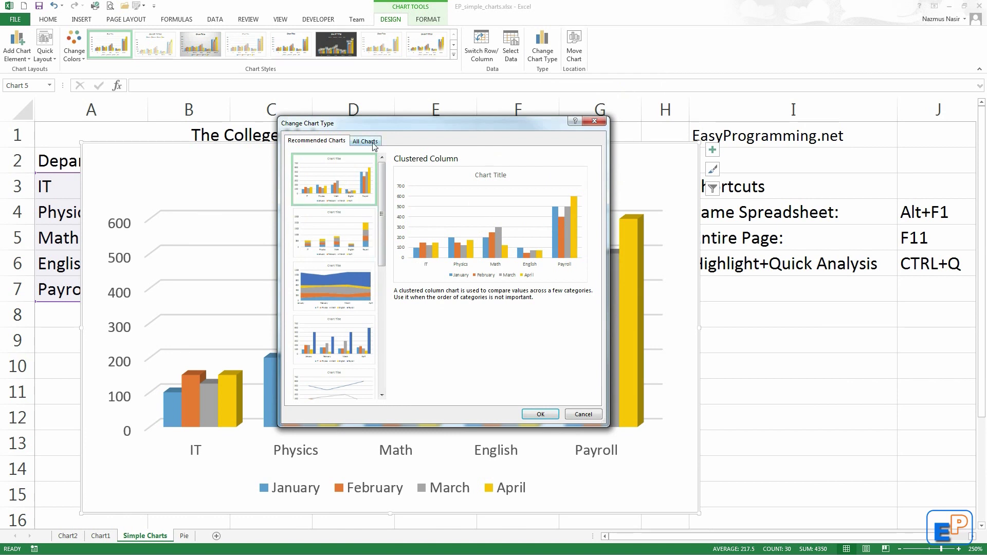
left_click(363, 145)
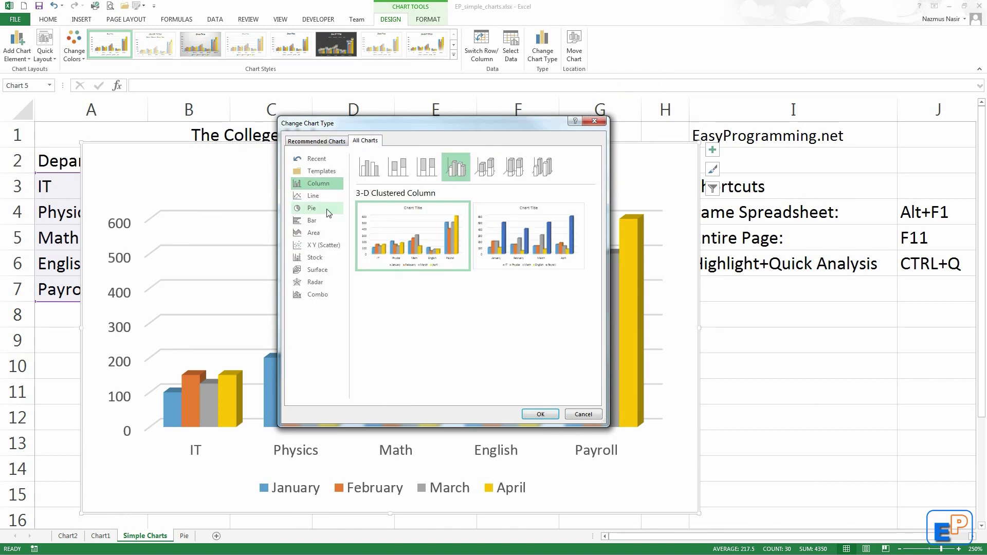
left_click(318, 195)
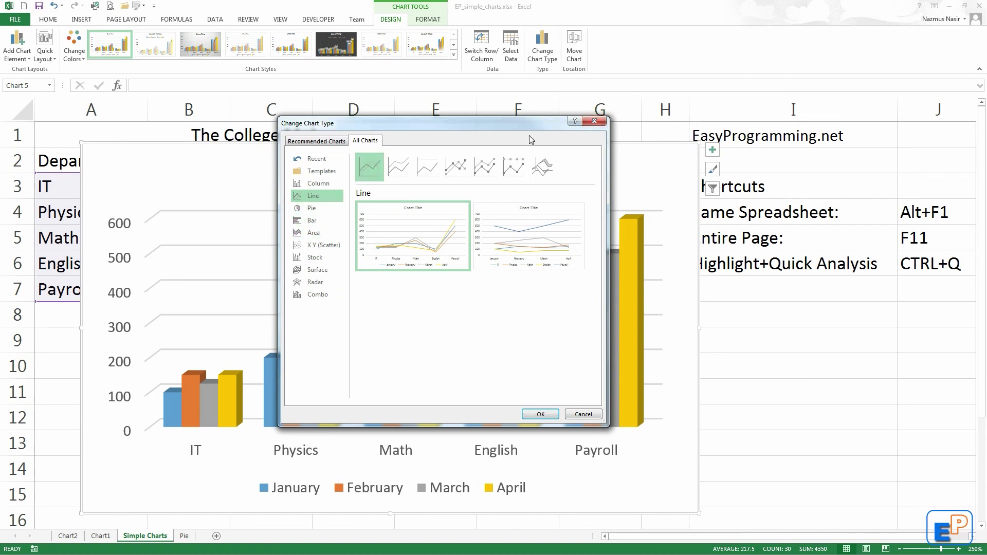
left_click(592, 120)
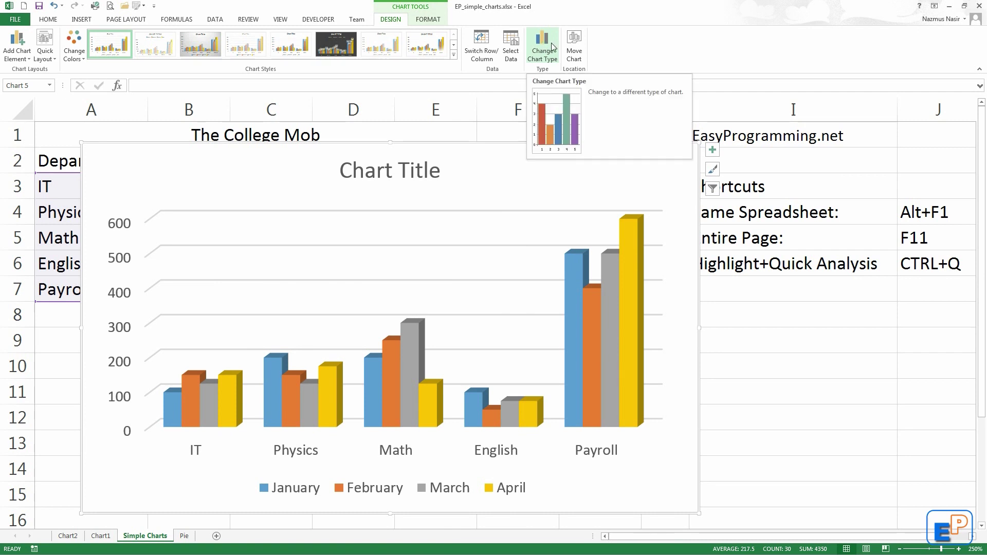
left_click(574, 45)
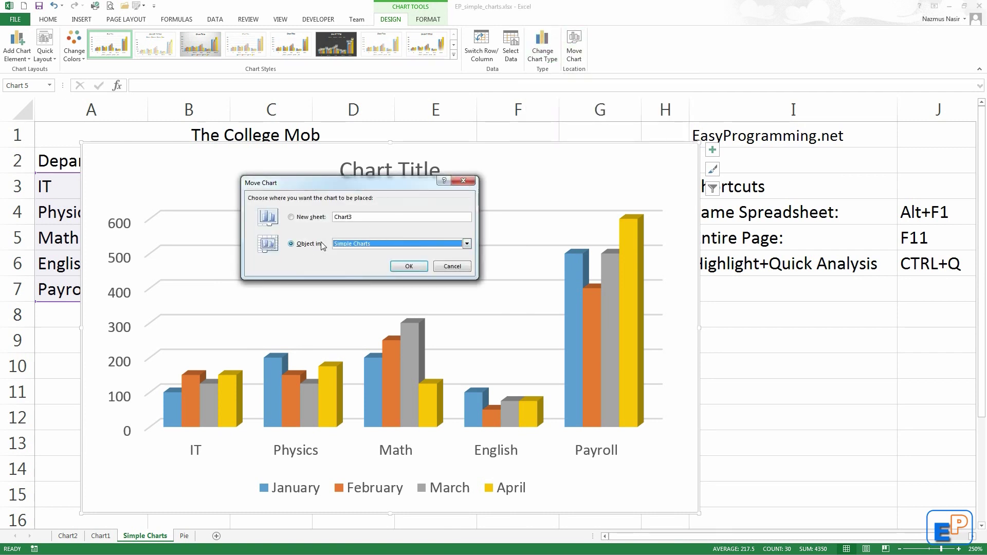
left_click(380, 245)
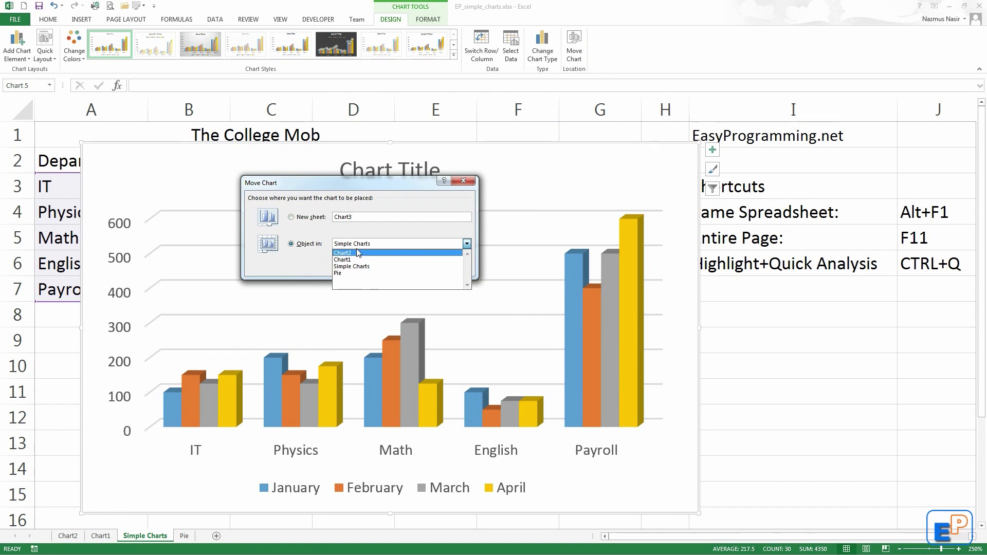
left_click(311, 219)
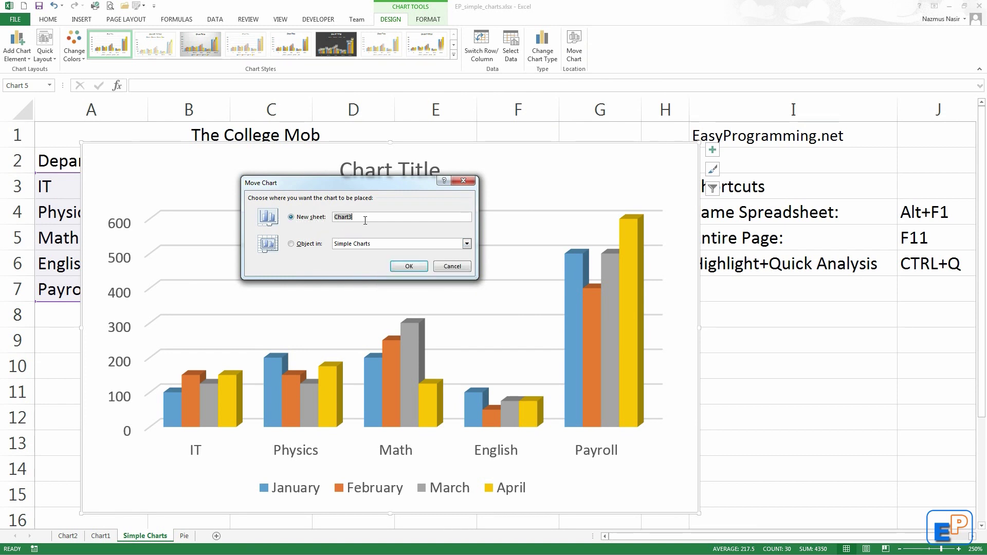
type("Graph")
left_click(454, 266)
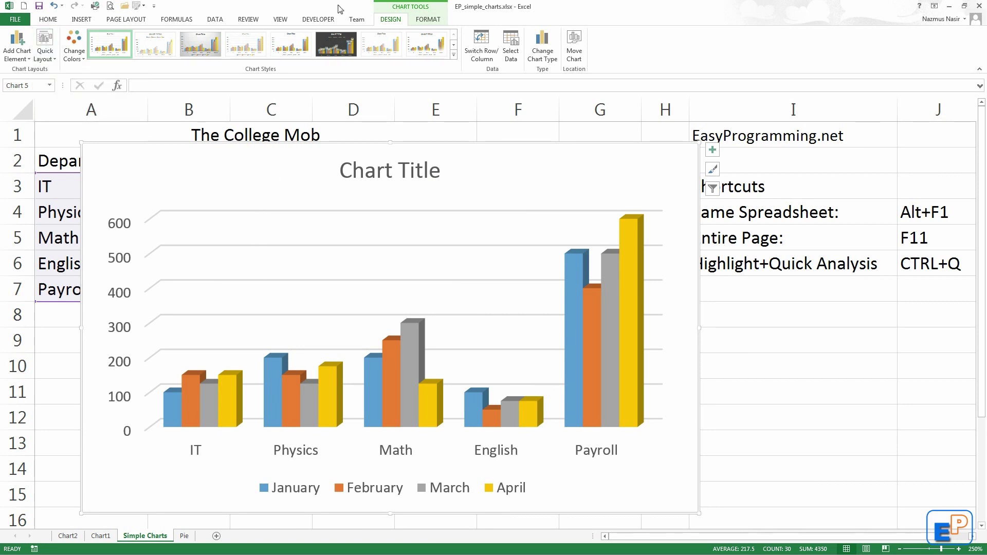
Step: Open the Quick Layout gallery of ready-made layouts for the chart
left_click(52, 64)
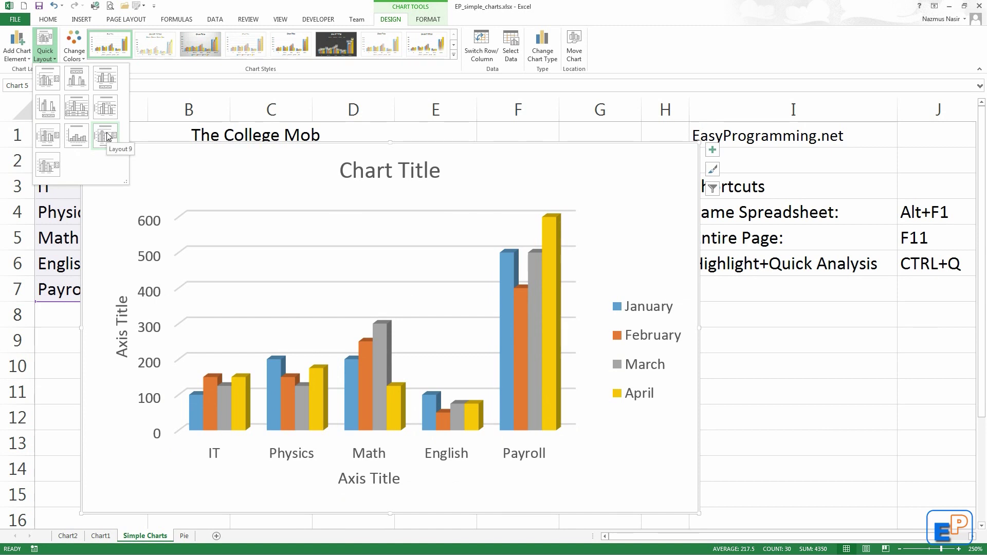
Step: Close Quick Layout and browse the Change Colors Monochromatic palettes without choosing one
left_click(106, 78)
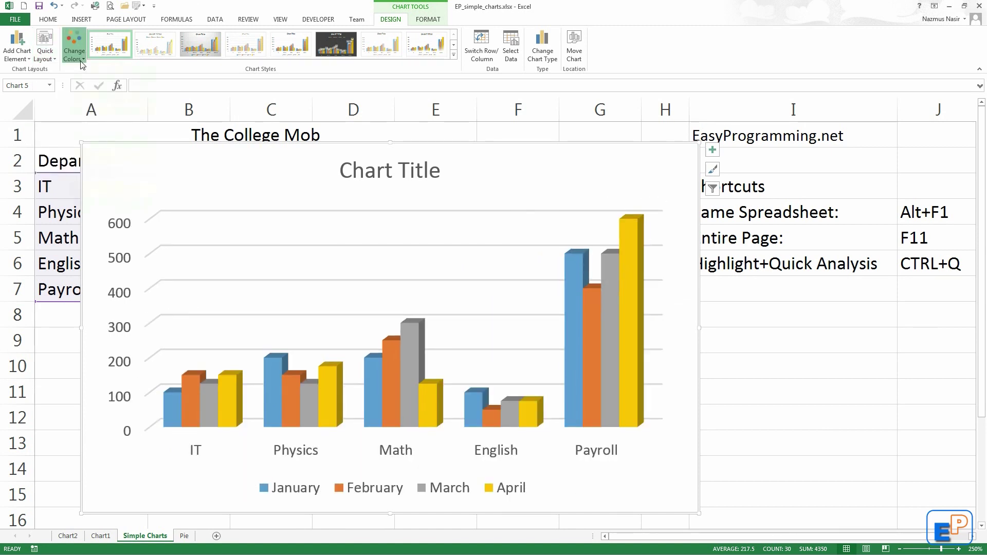
left_click(80, 60)
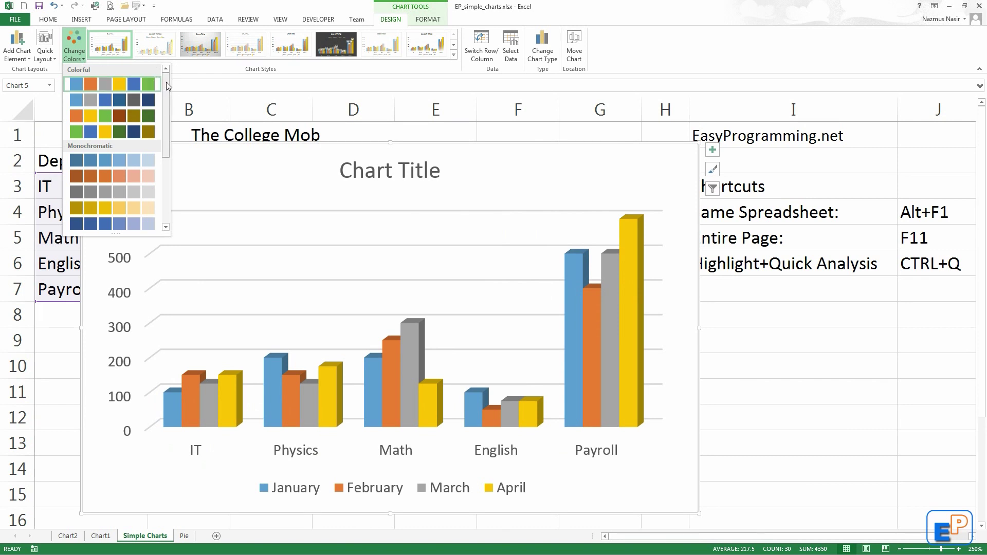
left_click_drag(168, 86, 167, 106)
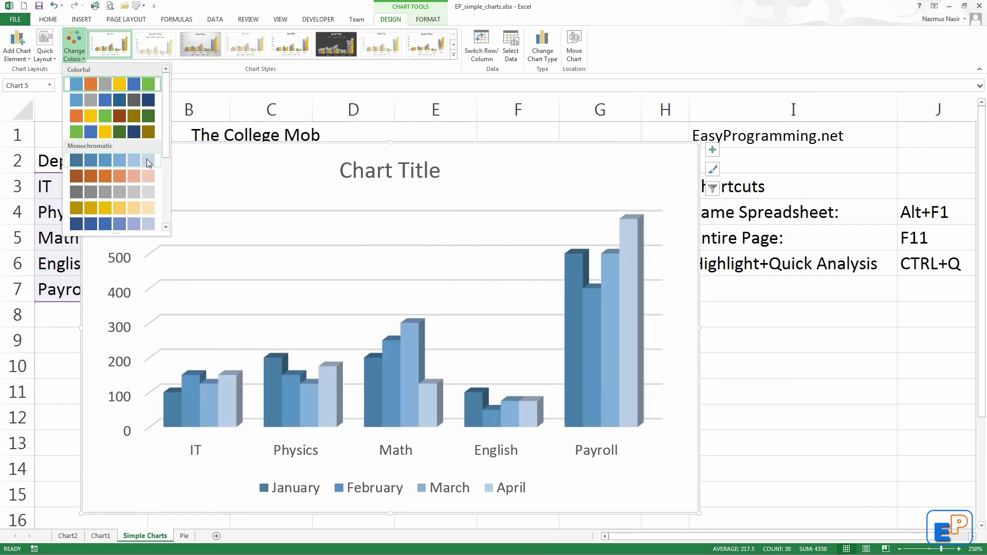
scroll(132, 169, "down", 2)
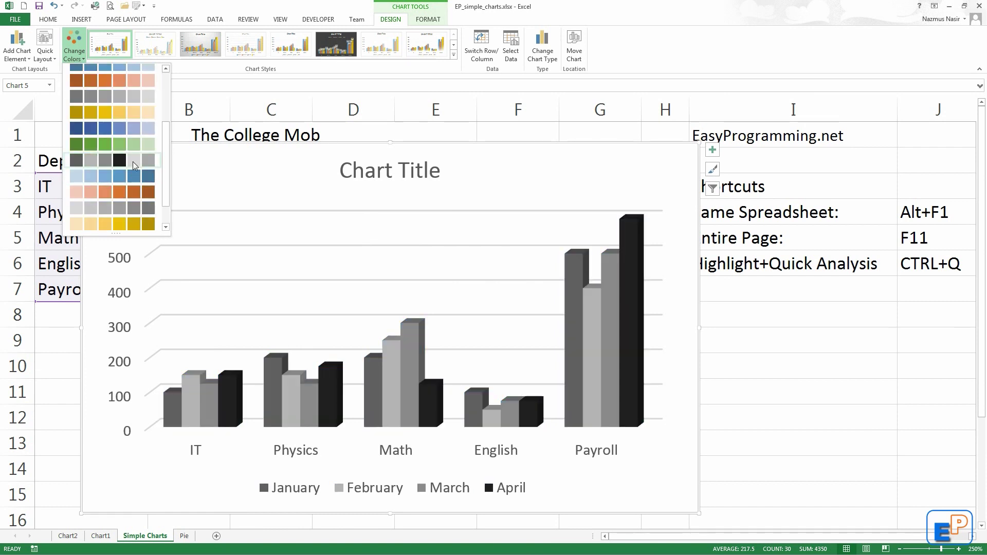
scroll(132, 161, "down", 2)
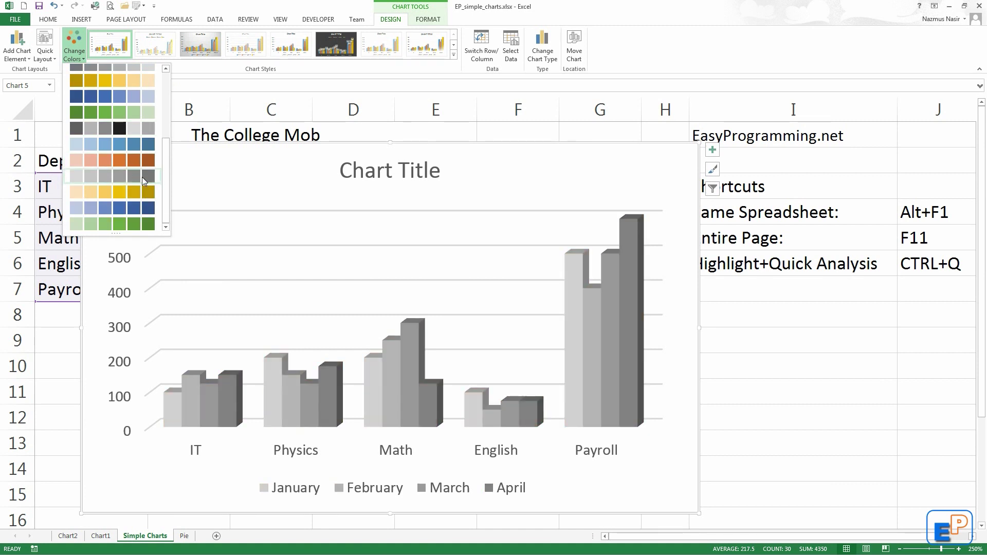
left_click(247, 150)
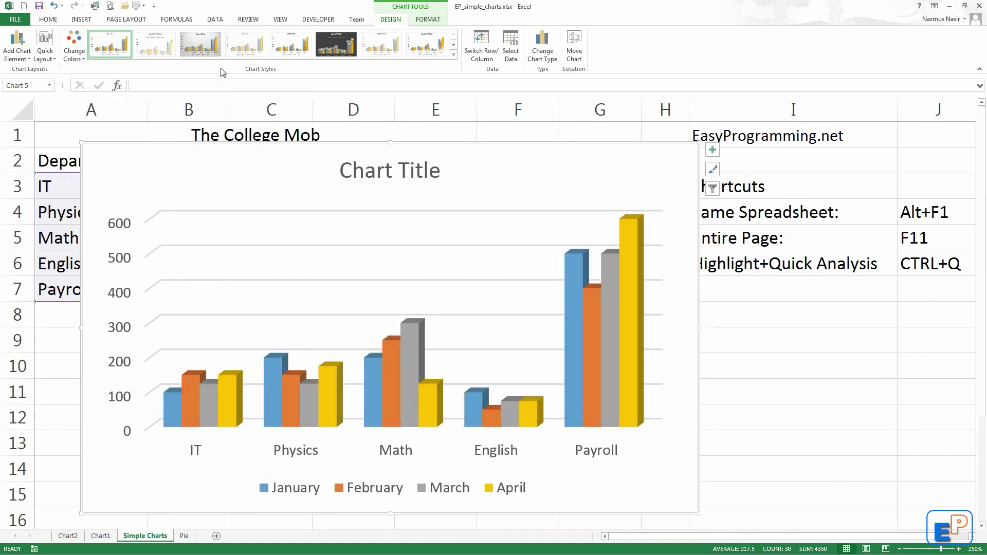
left_click(453, 55)
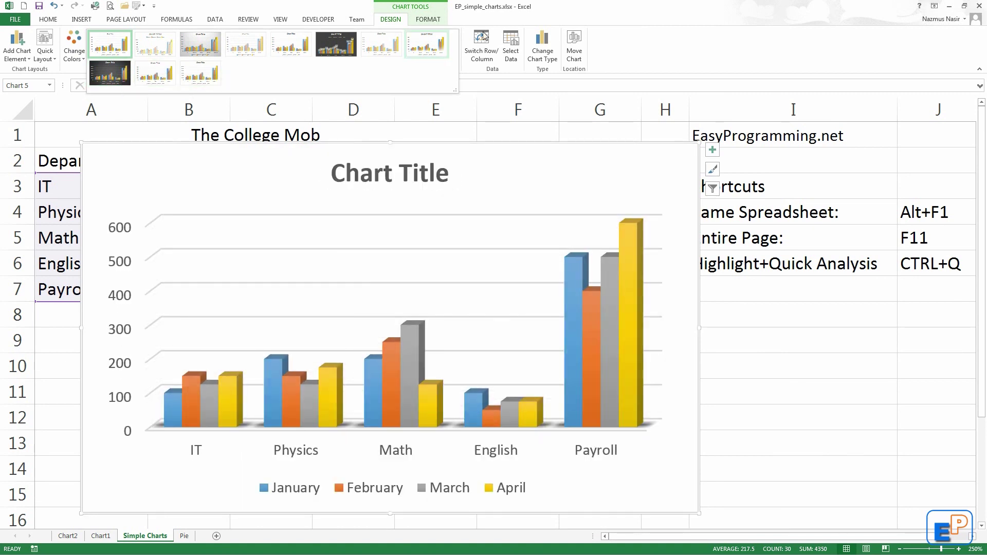
left_click(403, 24)
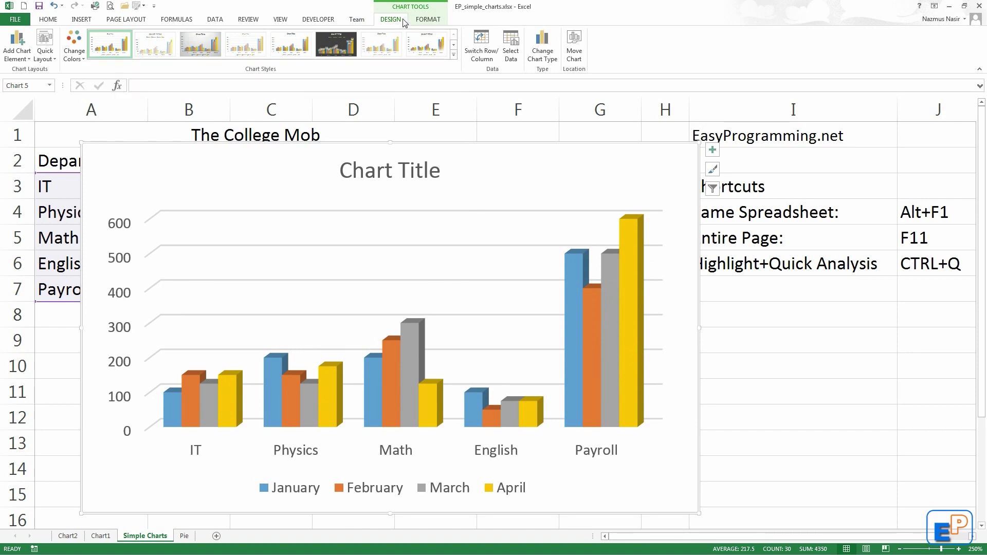
left_click(432, 22)
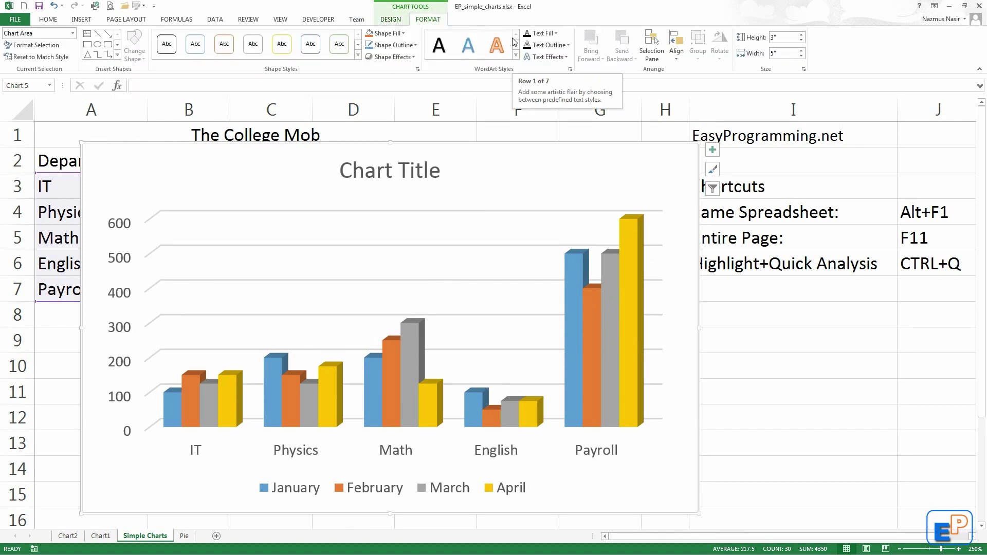